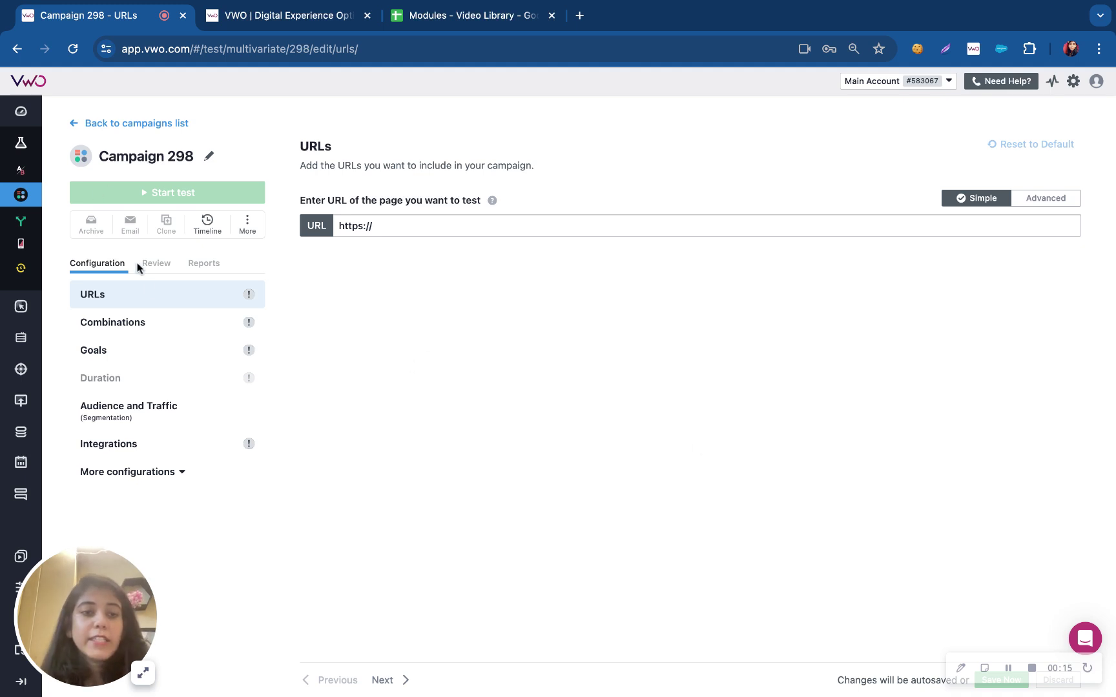
left_click(287, 19)
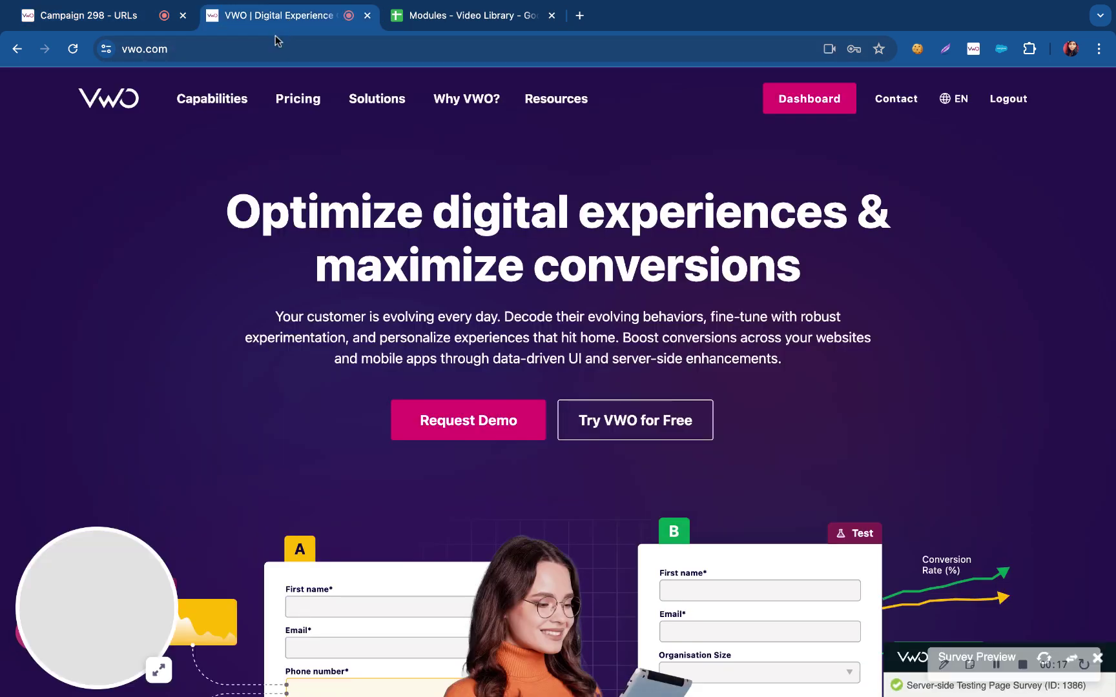
left_click(274, 40)
left_click(120, 21)
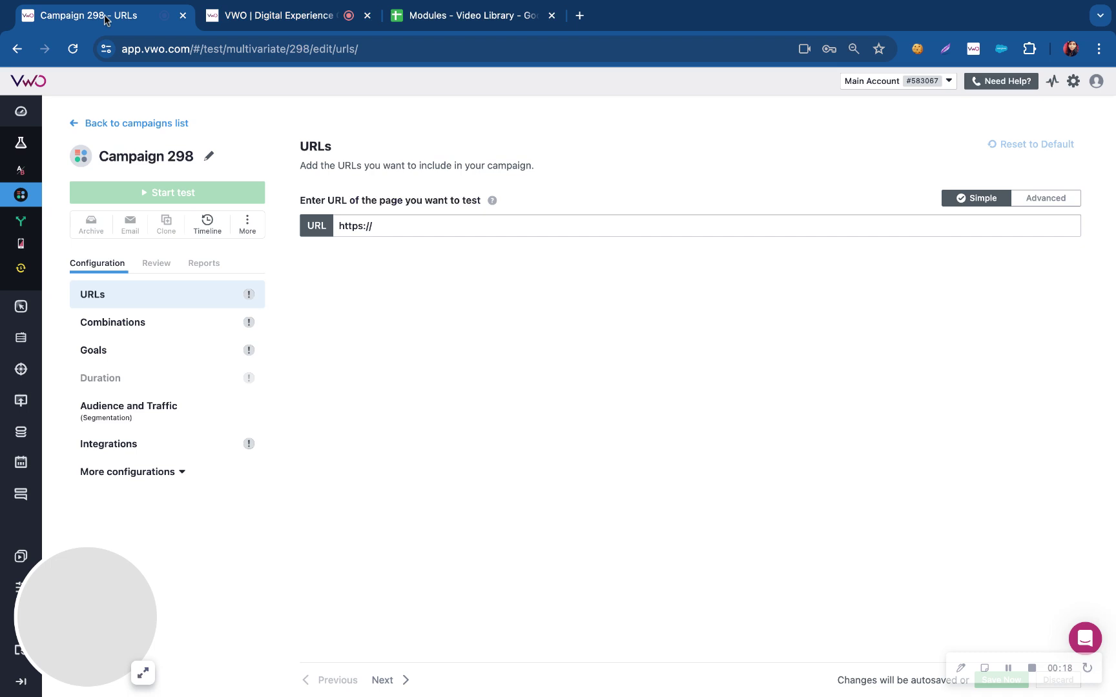
triple_click(409, 232)
type("https://vwo.com/")
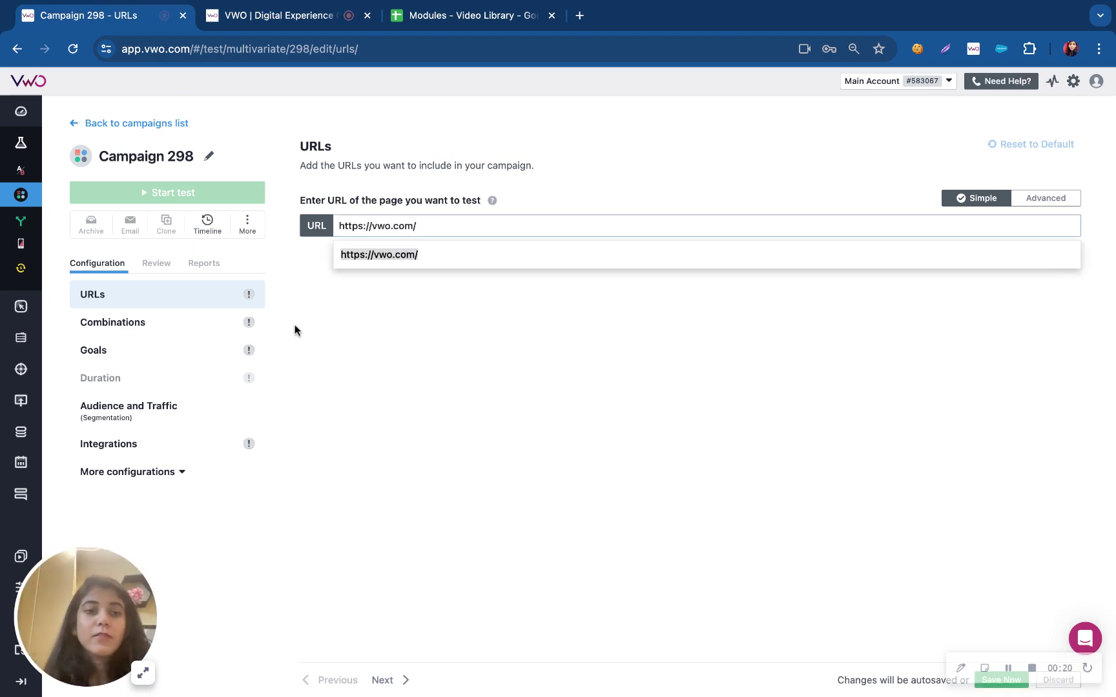
left_click(203, 322)
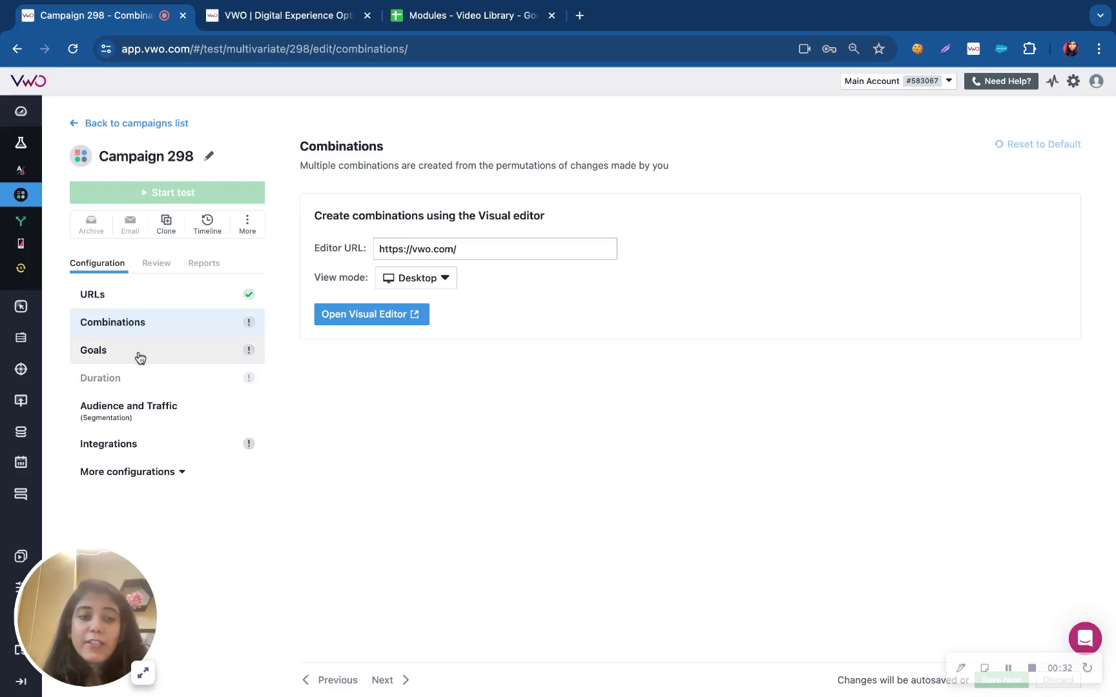
mouse_move(142, 384)
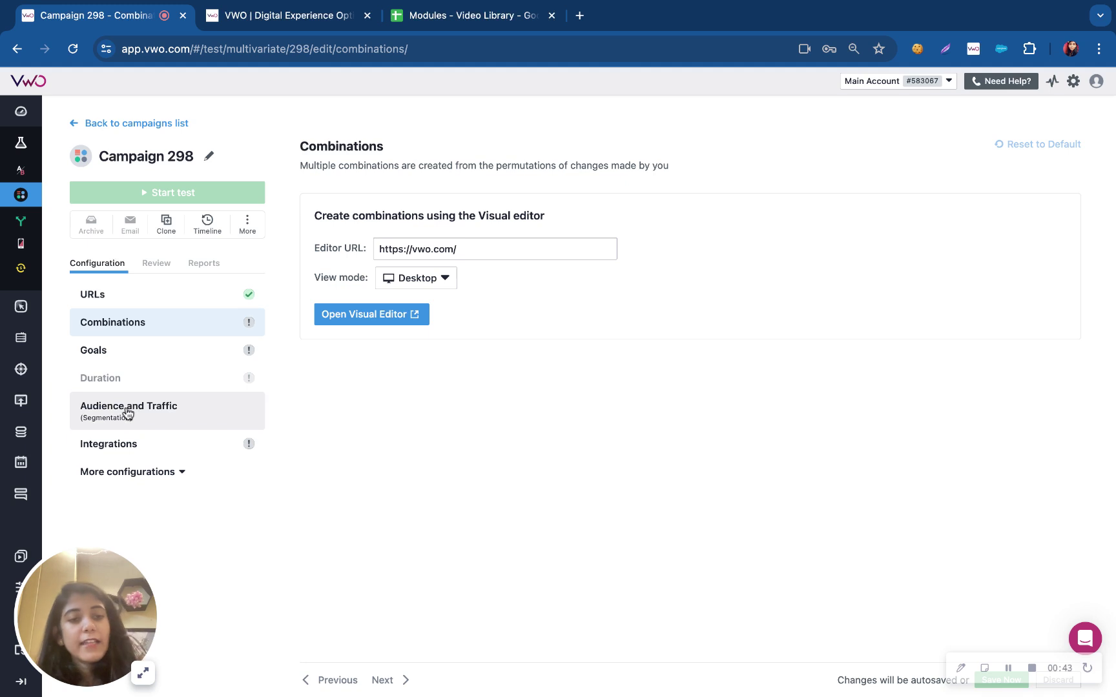
left_click(147, 472)
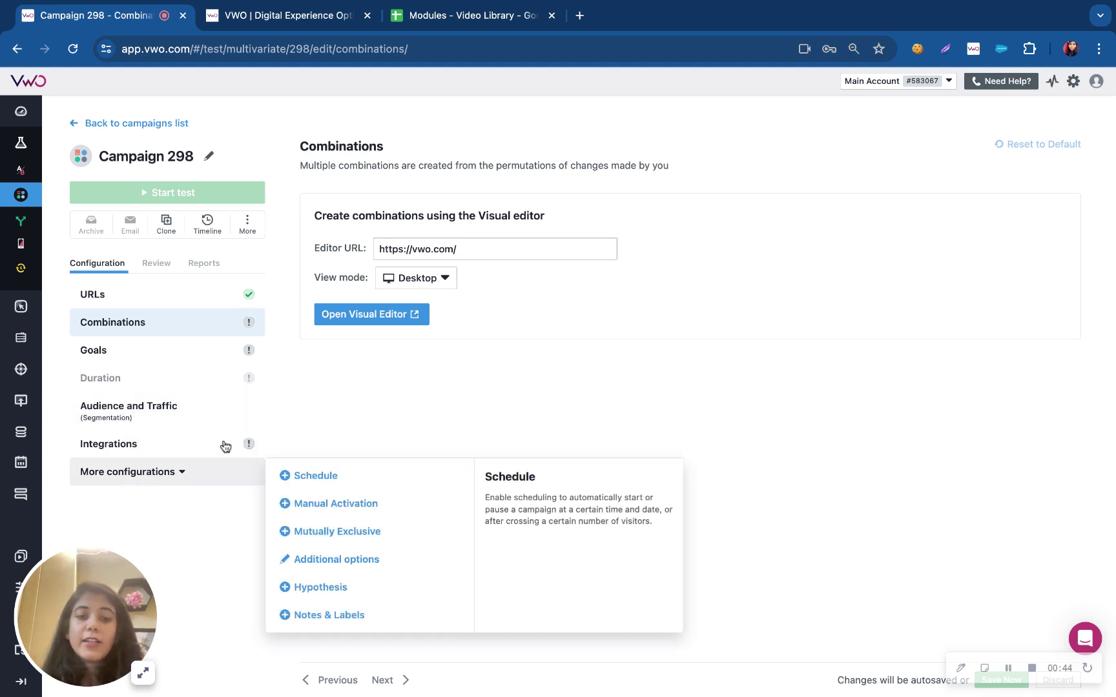
left_click(330, 414)
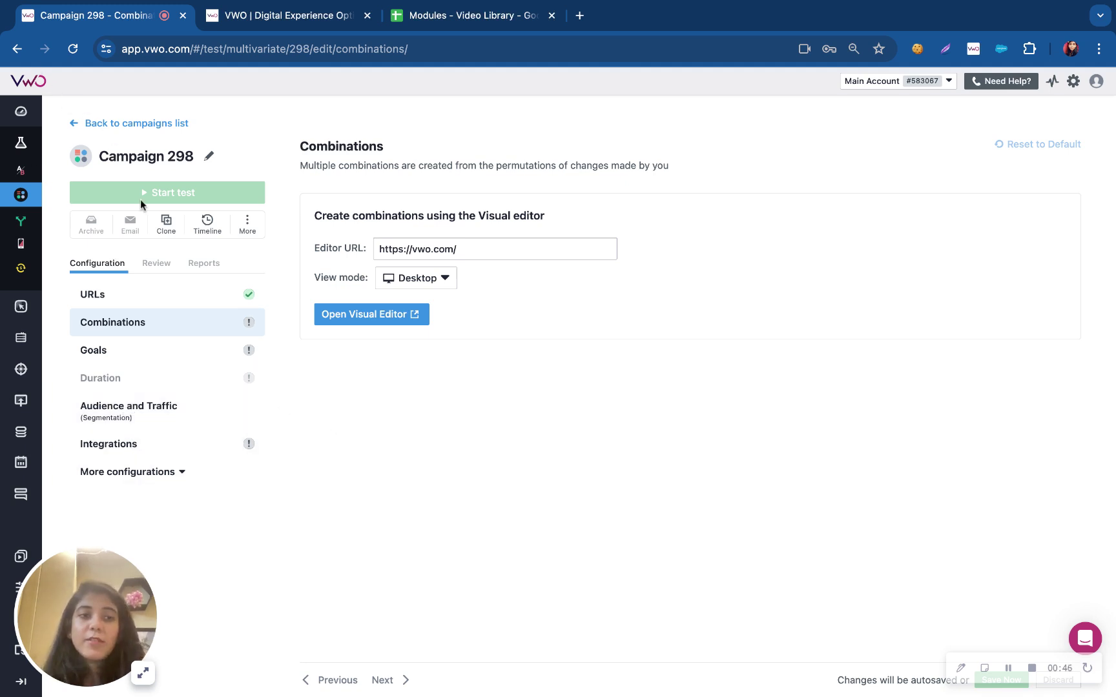
left_click(353, 317)
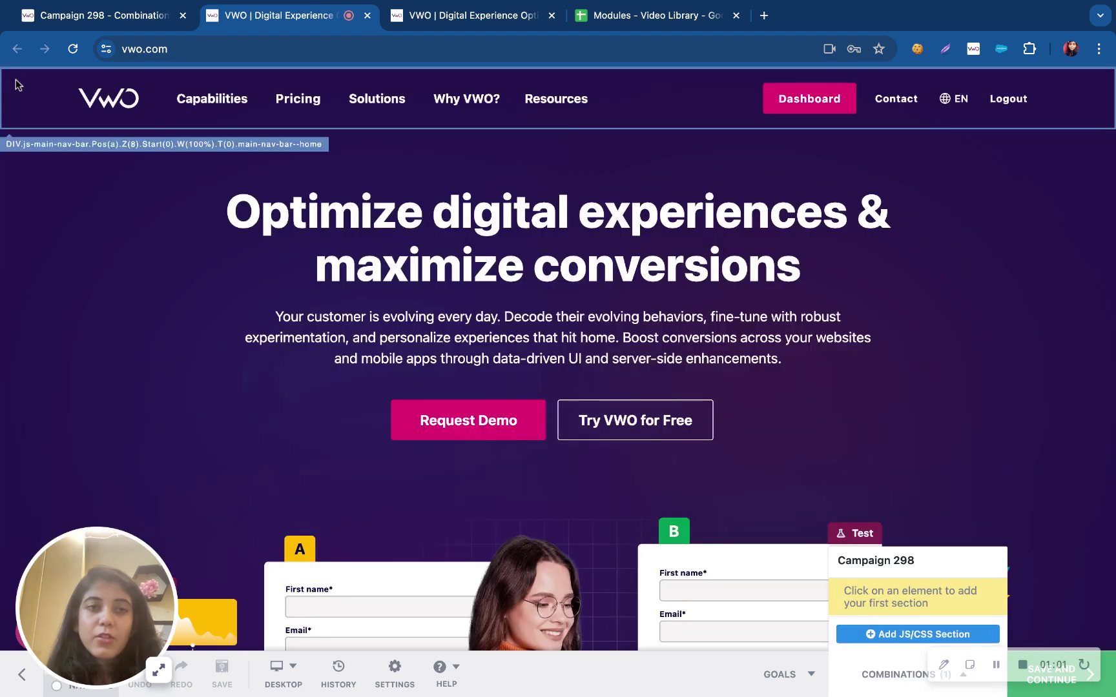
Change the background colour of the page's main navigation bar to light pink (#ffaaaa) and apply the edit.
left_click(19, 86)
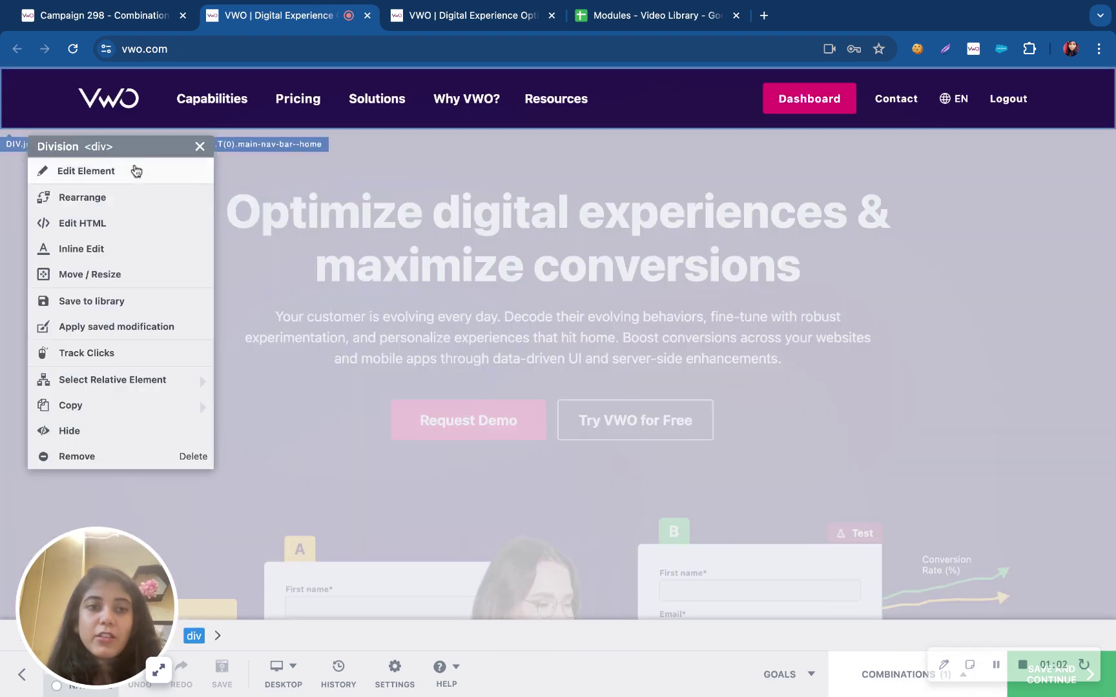
left_click(366, 192)
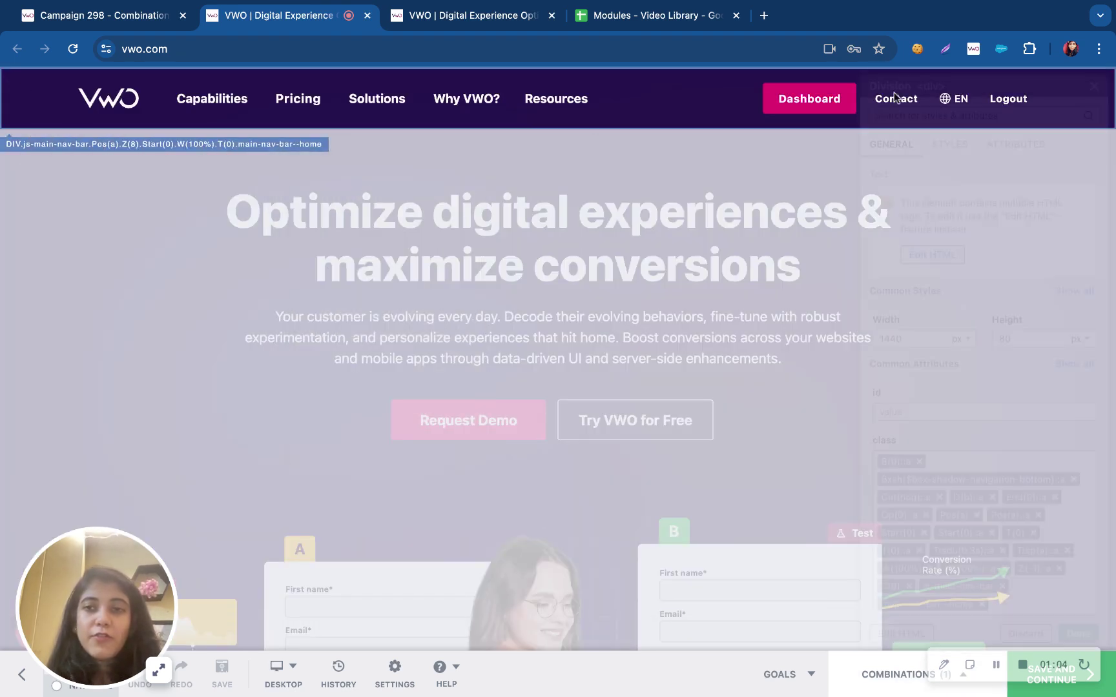
left_click_drag(928, 88, 756, 92)
left_click(777, 143)
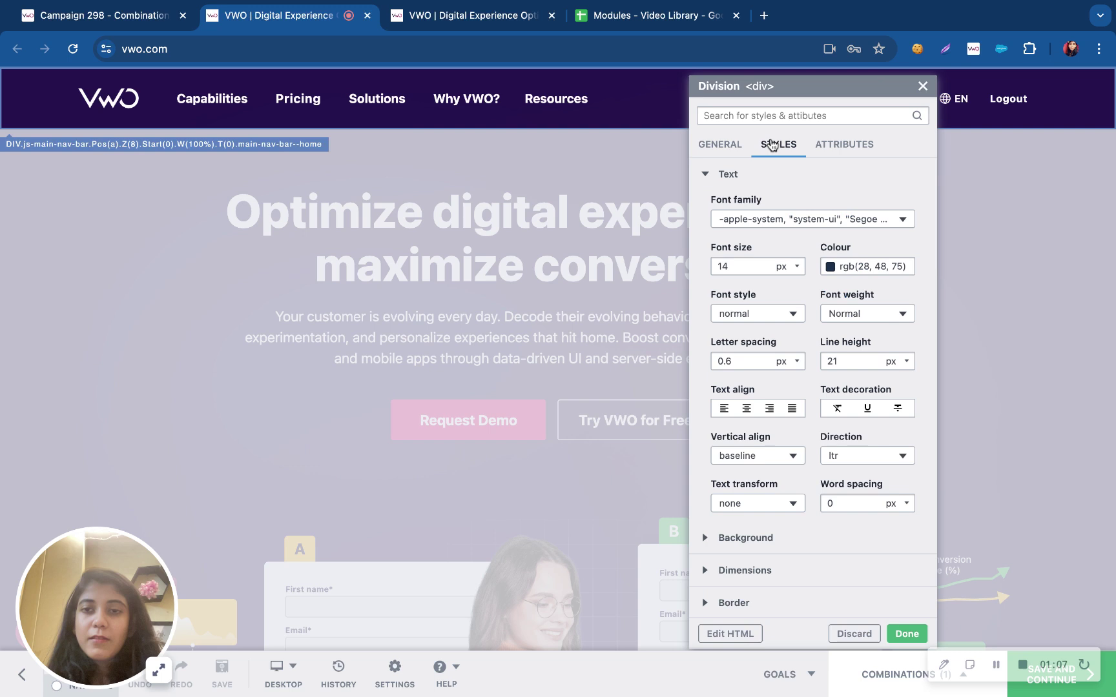
left_click(728, 174)
left_click(736, 206)
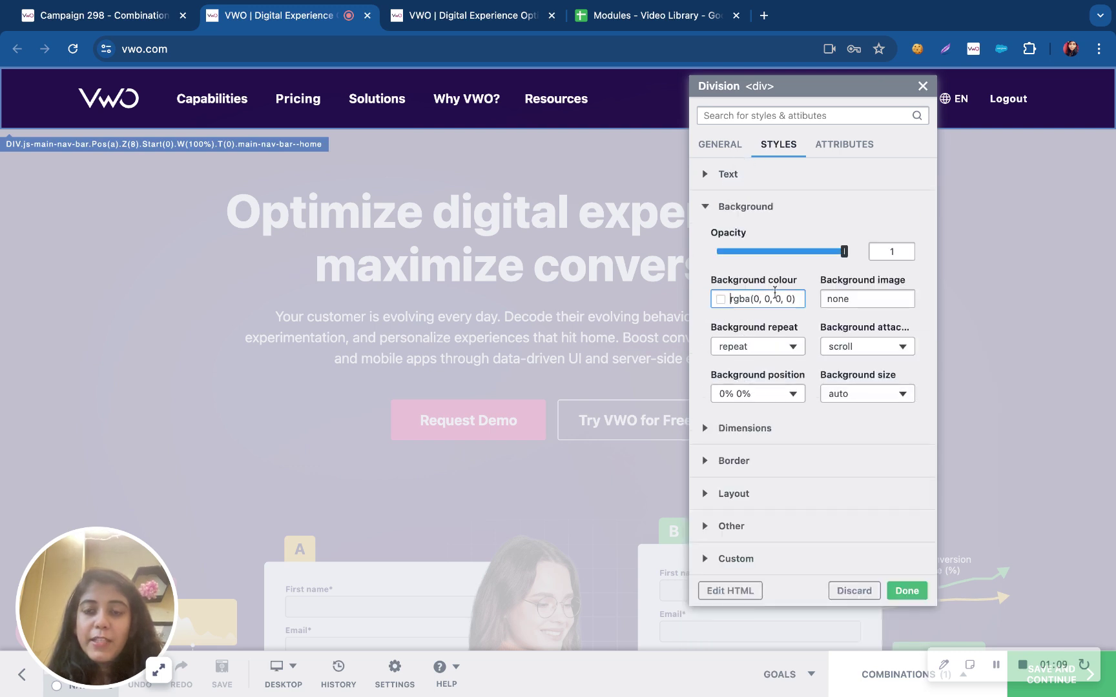
left_click(778, 299)
left_click(864, 352)
left_click(859, 336)
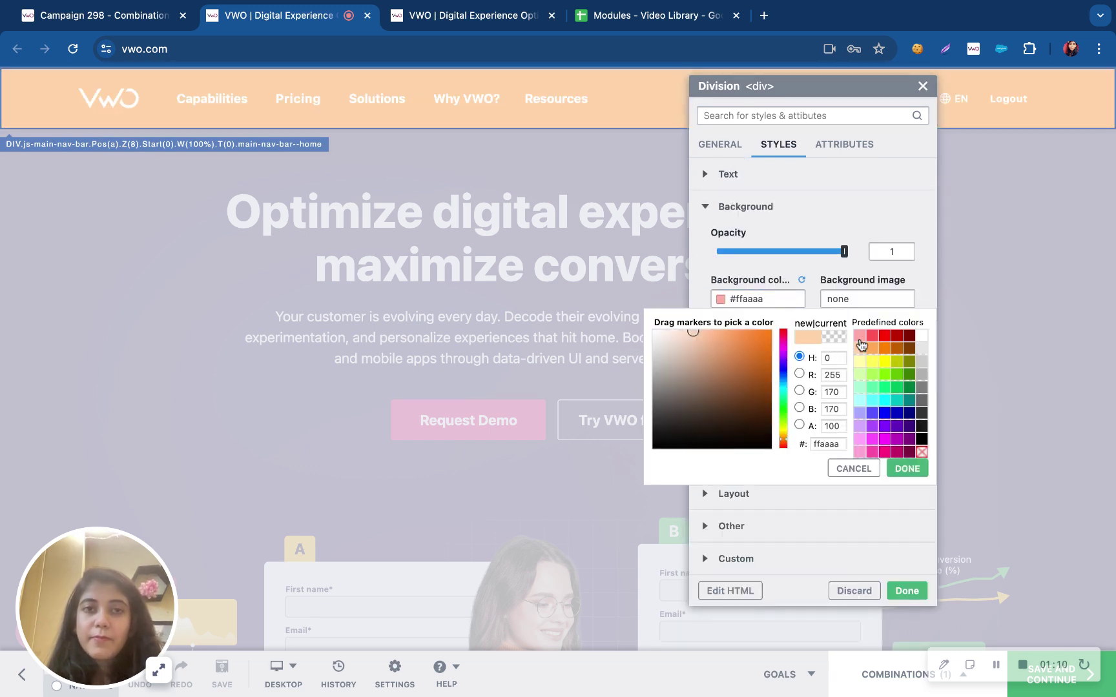
left_click(918, 471)
left_click(905, 590)
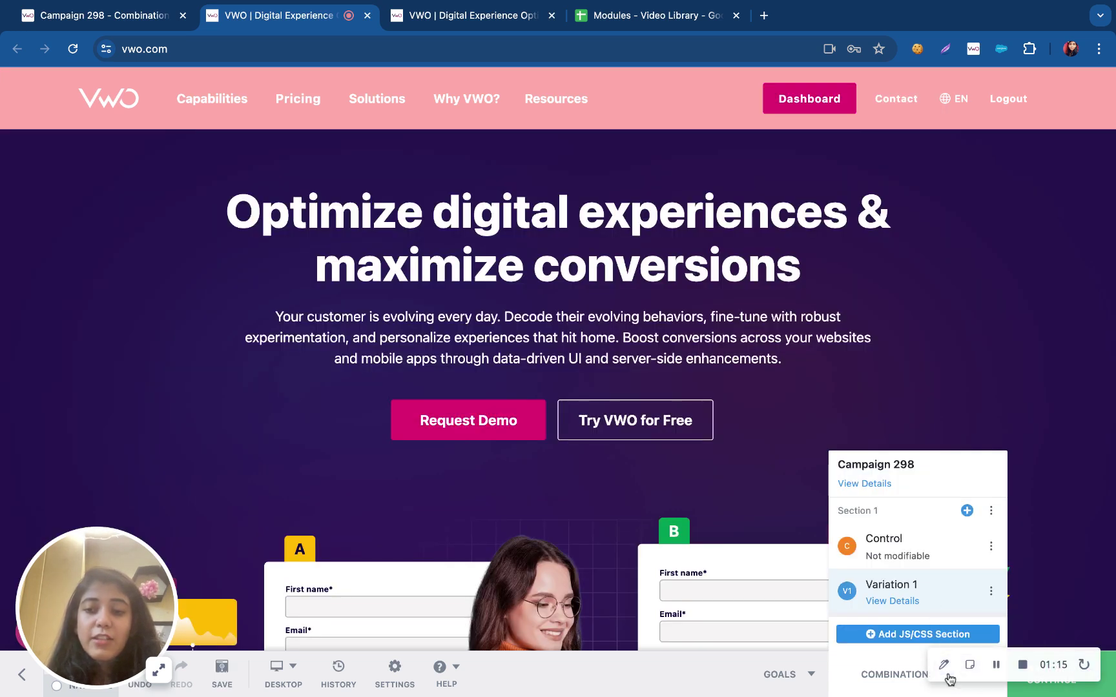
left_click_drag(840, 511, 889, 513)
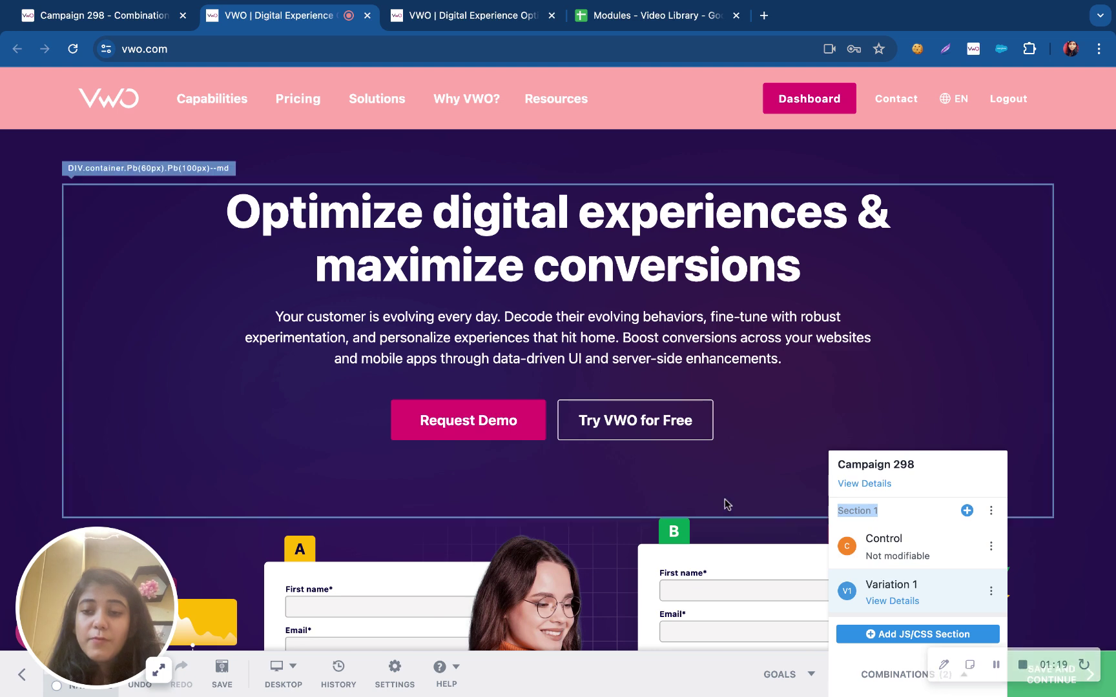
Set the text colour of the paragraph below the main headline to yellow (#ffff00) and apply the edit.
left_click(356, 349)
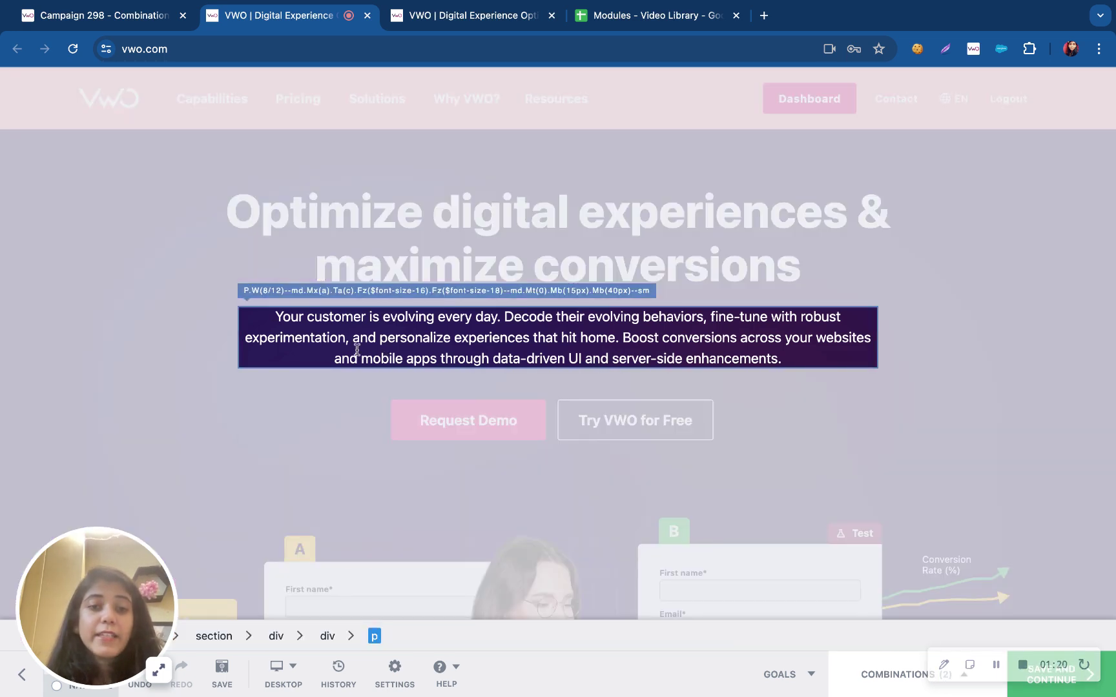
left_click(155, 302)
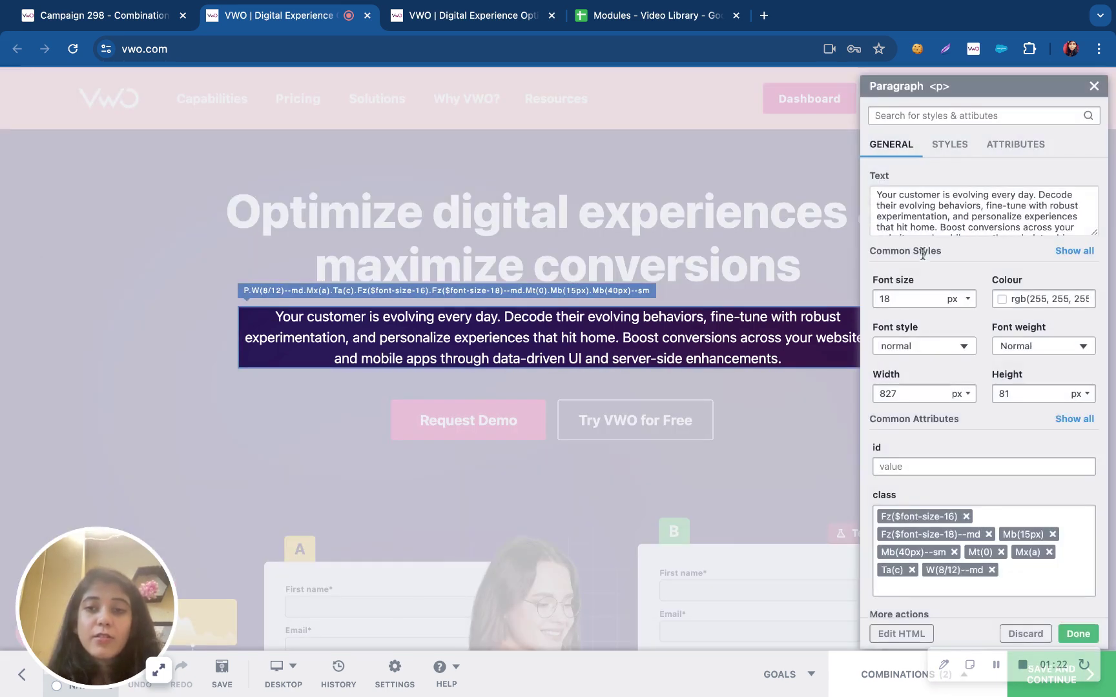
left_click(1003, 299)
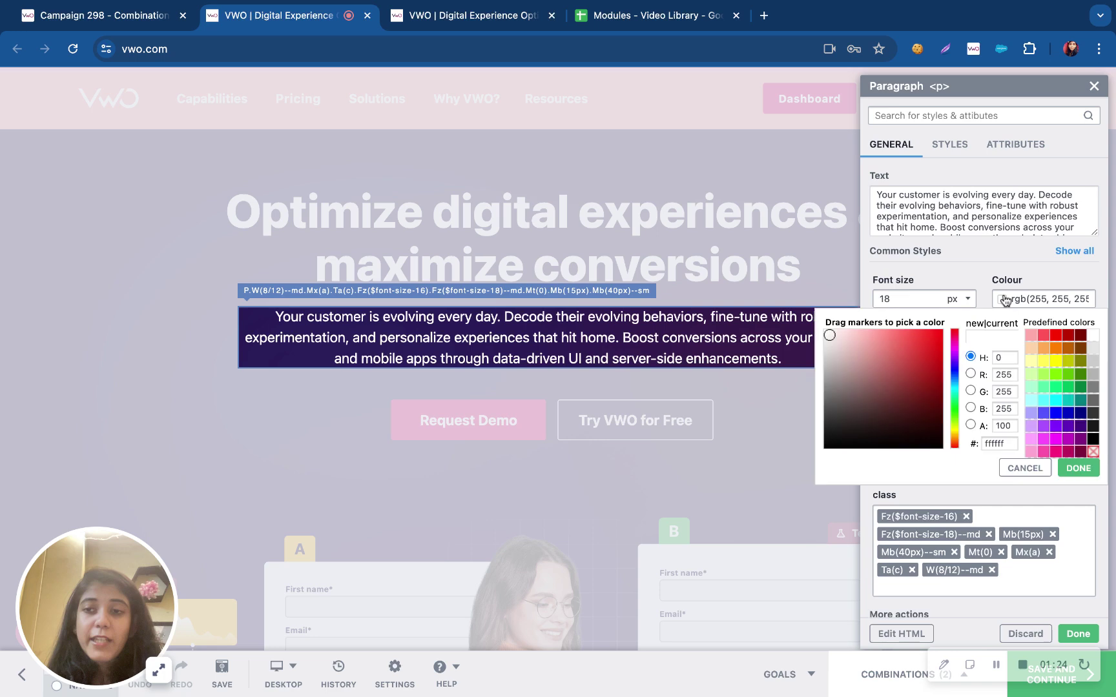
left_click(1058, 360)
left_click(1079, 468)
left_click(1076, 633)
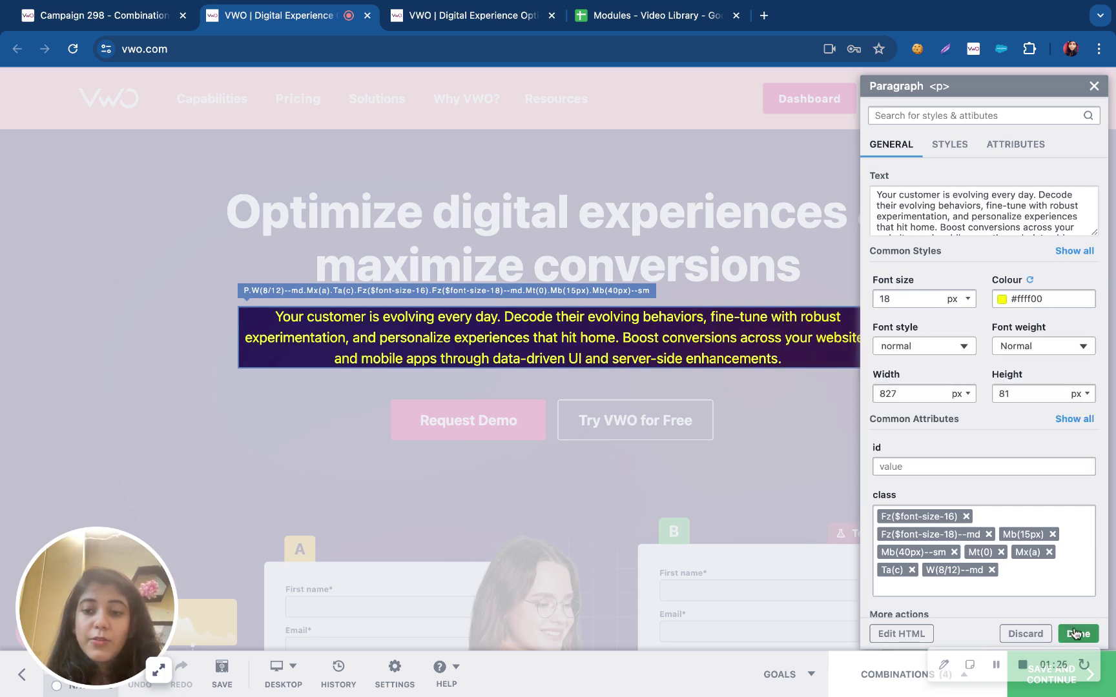
Remove the division containing the Request Demo and Try VWO for Free buttons.
left_click(837, 511)
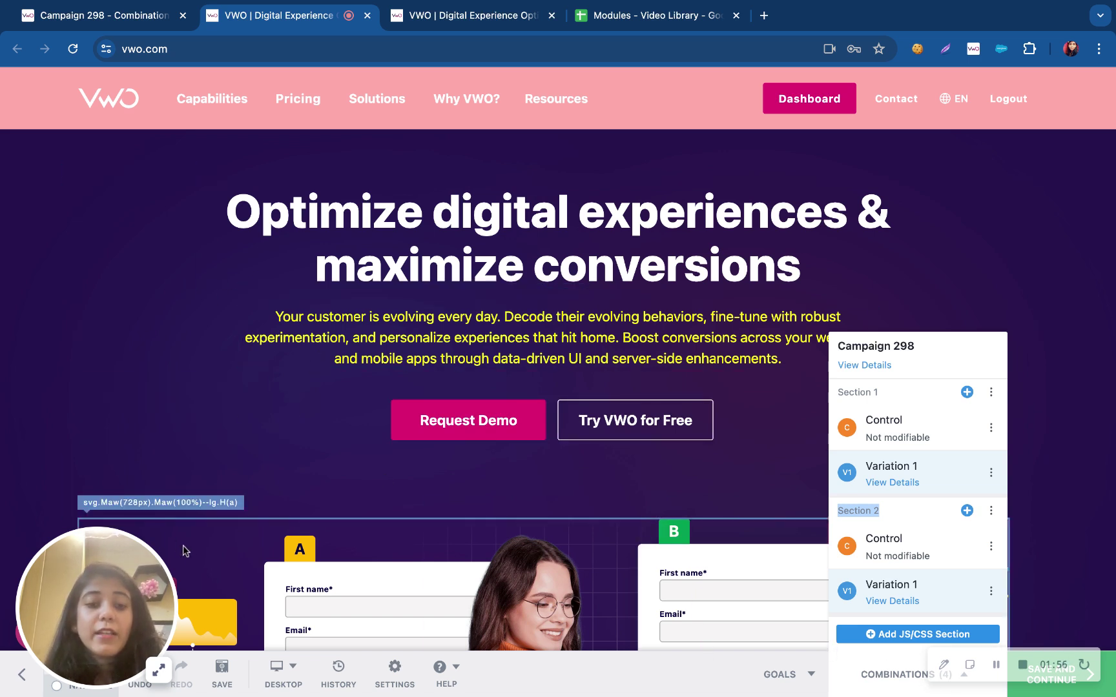
left_click(311, 431)
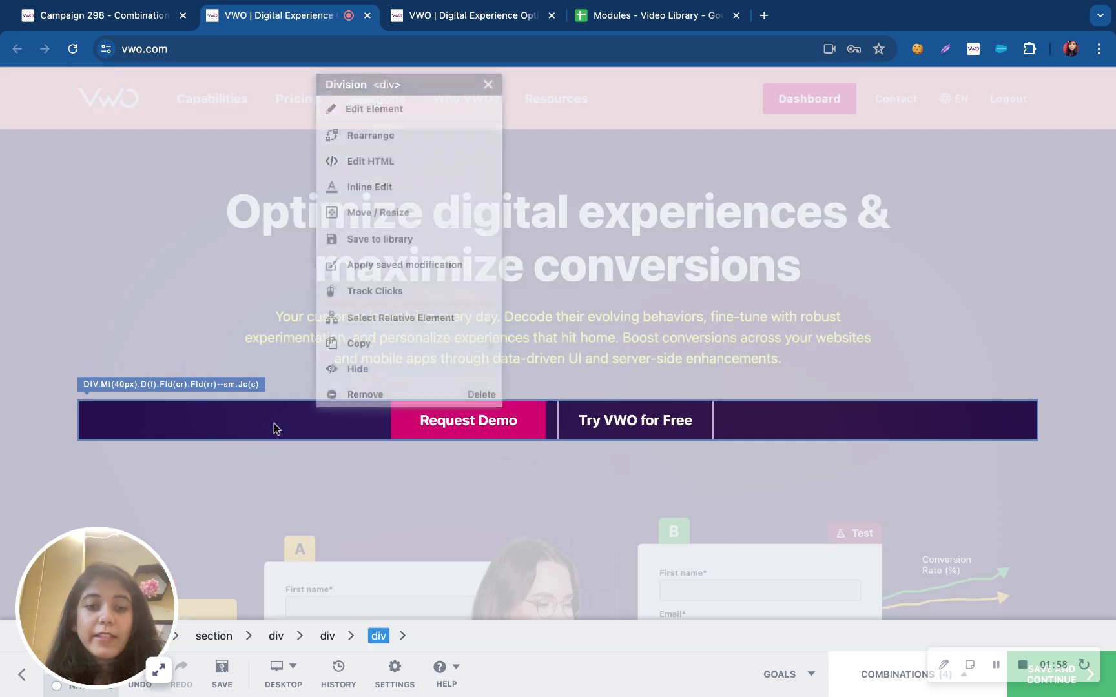
left_click(350, 396)
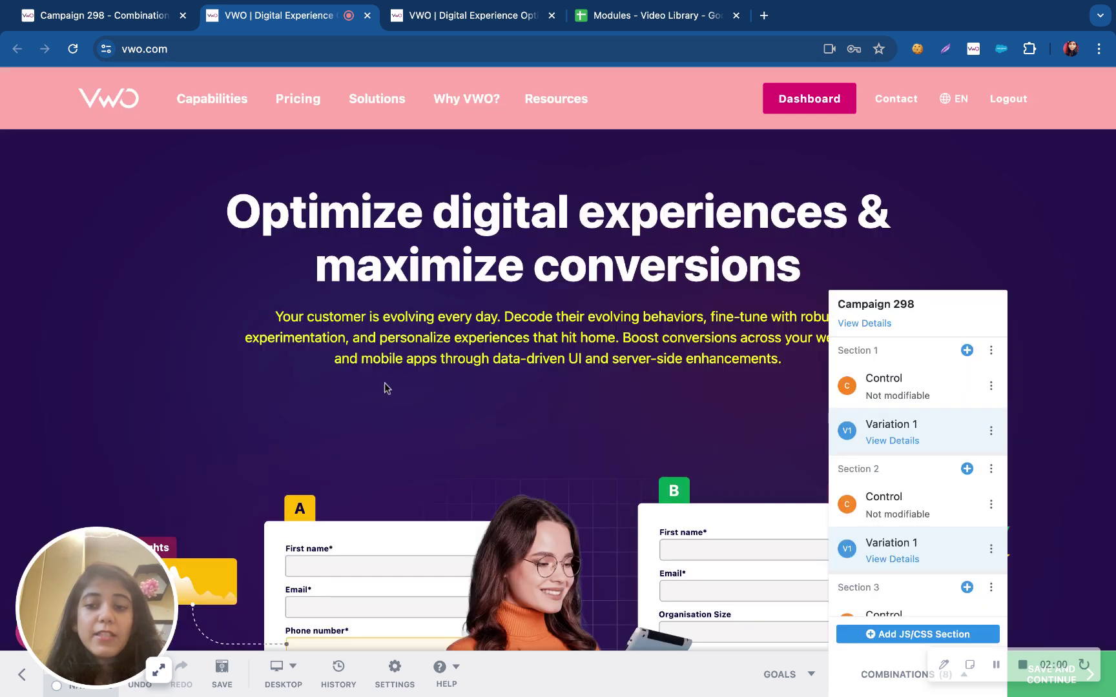
Add a second variation to Section 2 of the campaign.
scroll(872, 505, "down", 3)
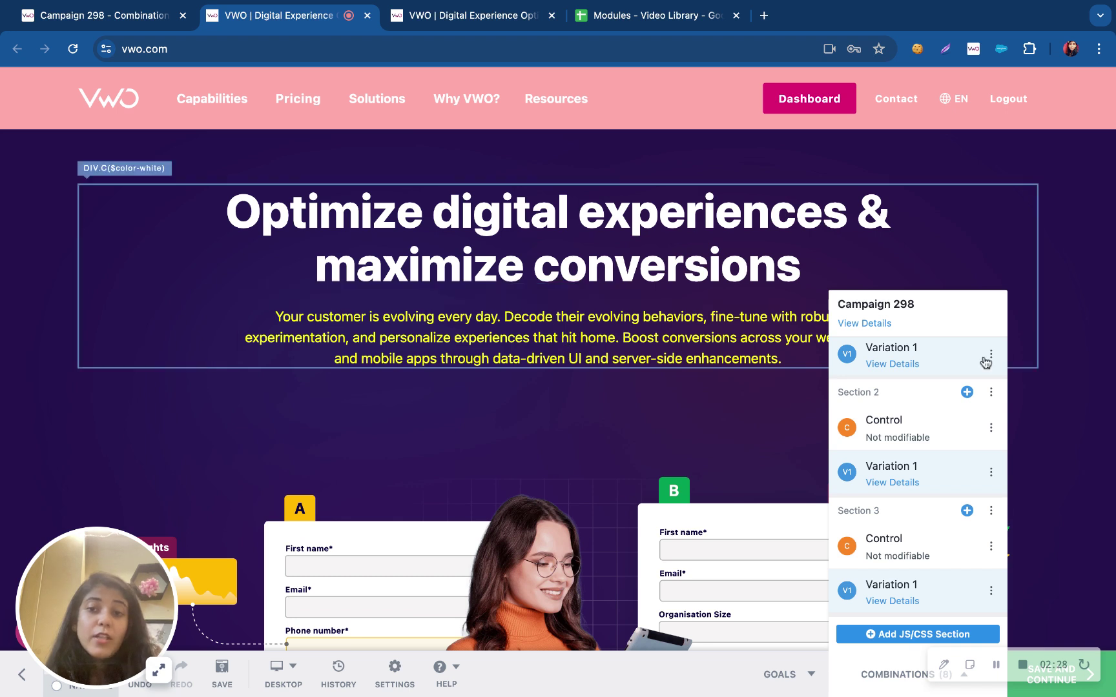
left_click(967, 392)
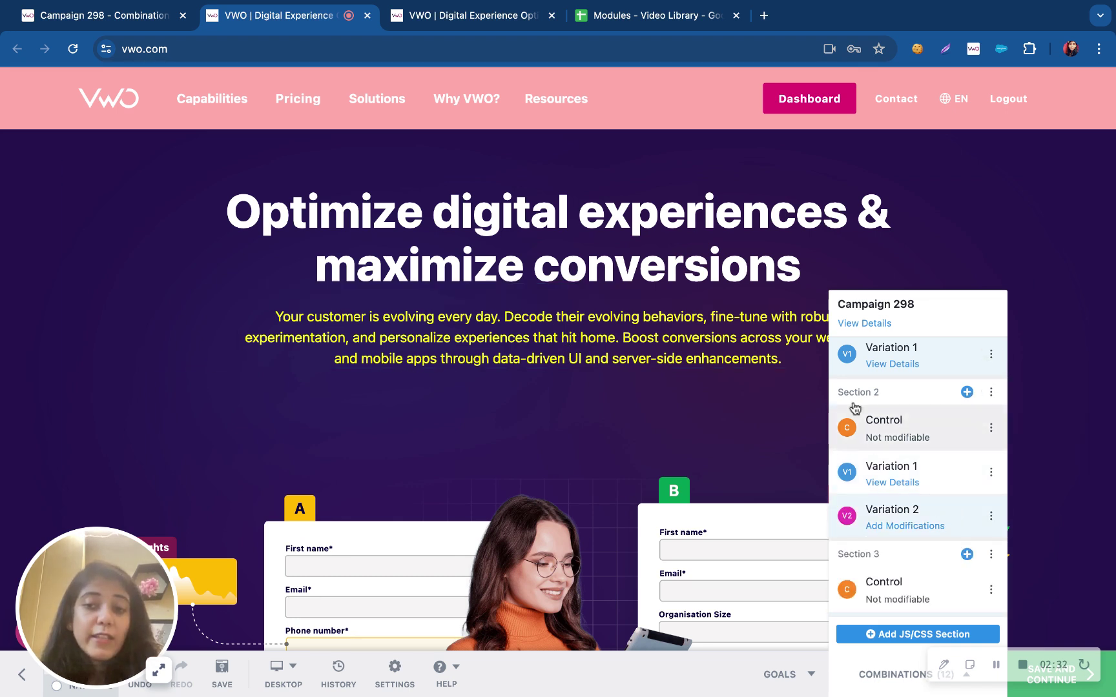
scroll(482, 465, "down", 4)
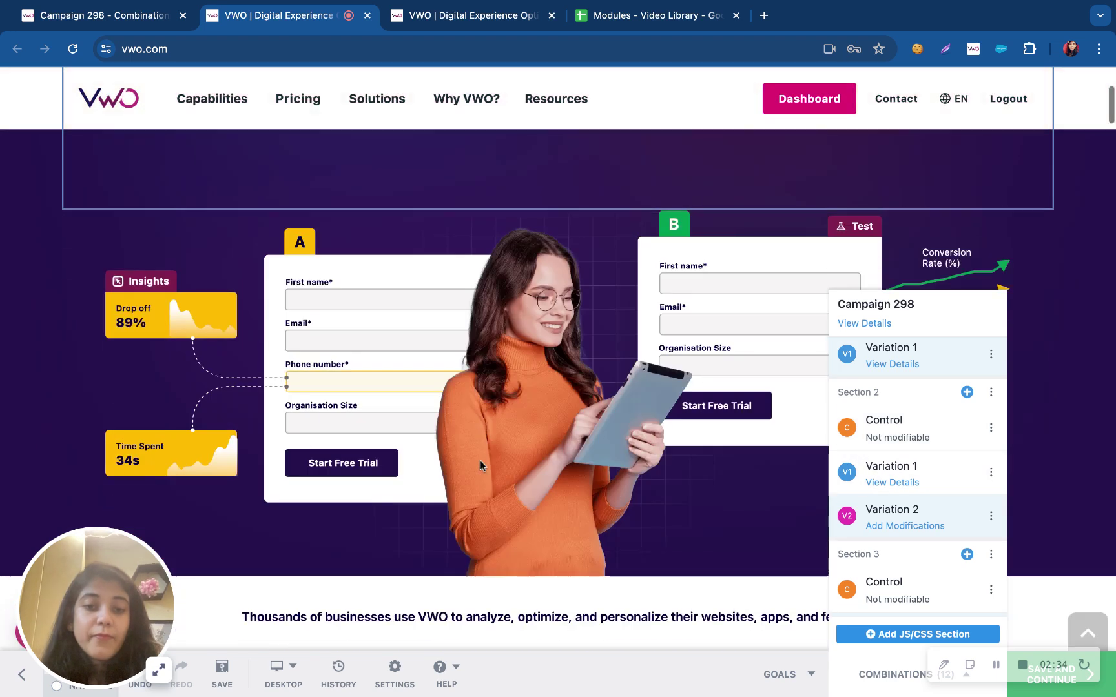
scroll(482, 465, "up", 4)
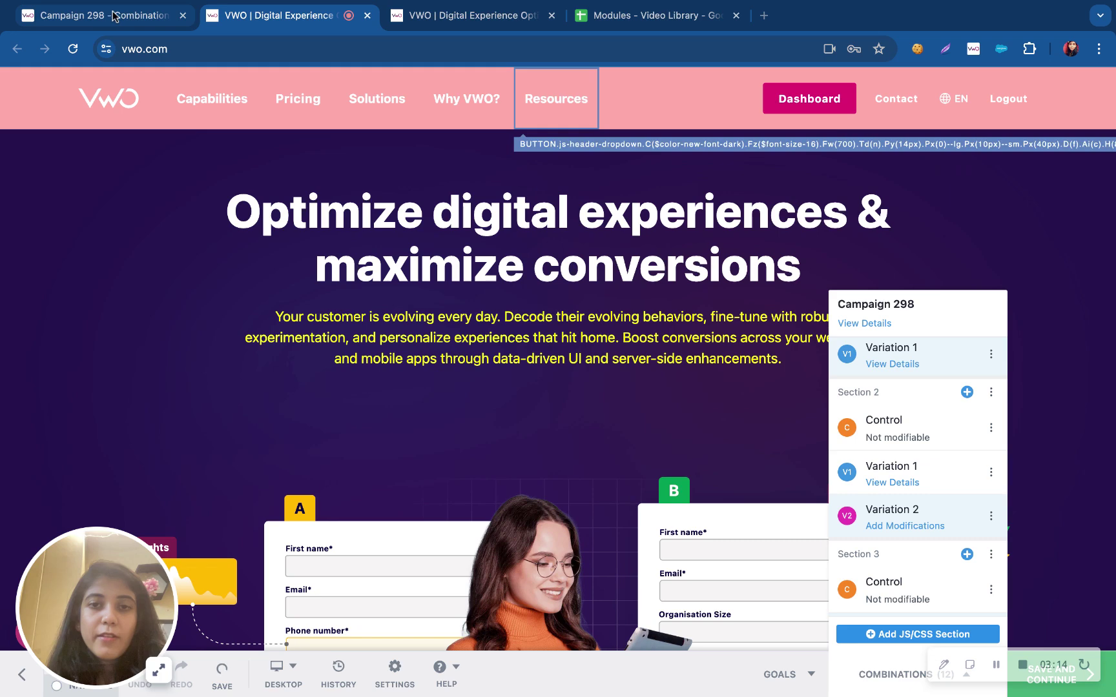
Return to the campaign's Combinations page, close the visual editor page, and review the listed sections and variations.
left_click(131, 24)
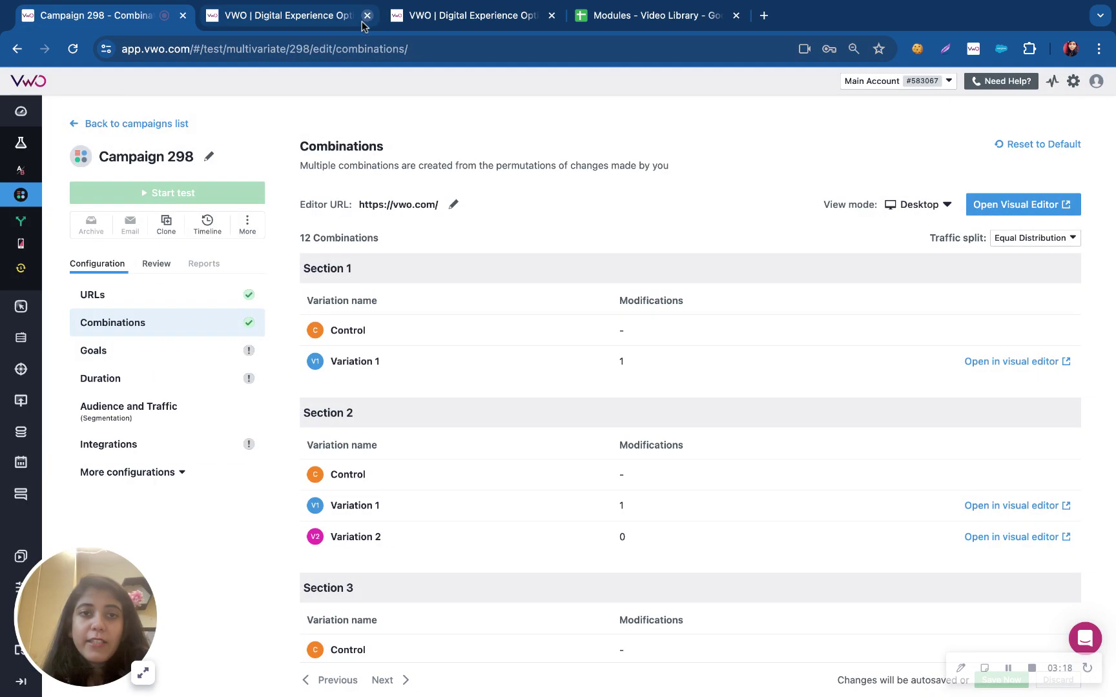
left_click(367, 16)
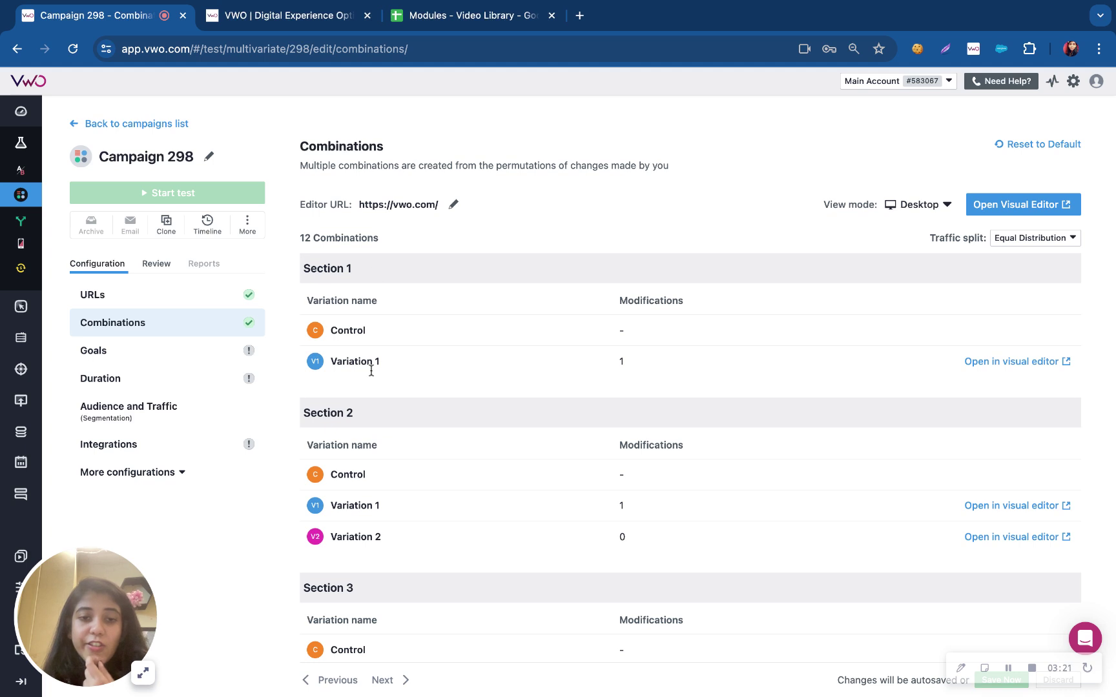
scroll(370, 368, "down", 2)
scroll(361, 389, "up", 2)
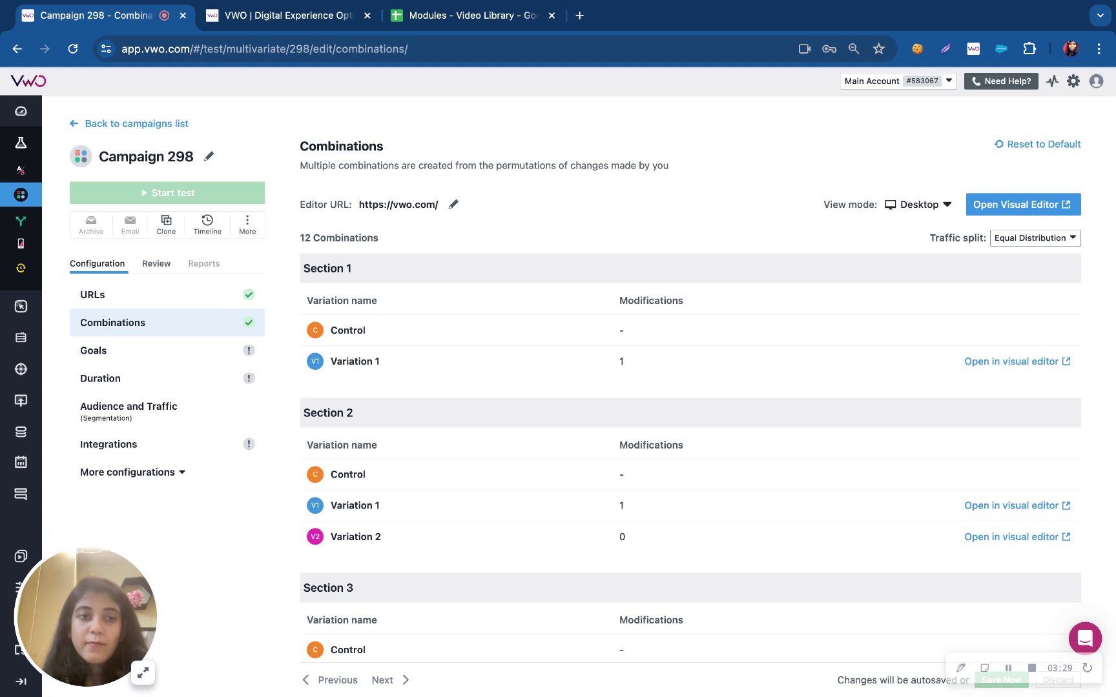
Set the goal type of Goal 1 to "Tracks engagement" in the campaign's Goals settings.
left_click(191, 350)
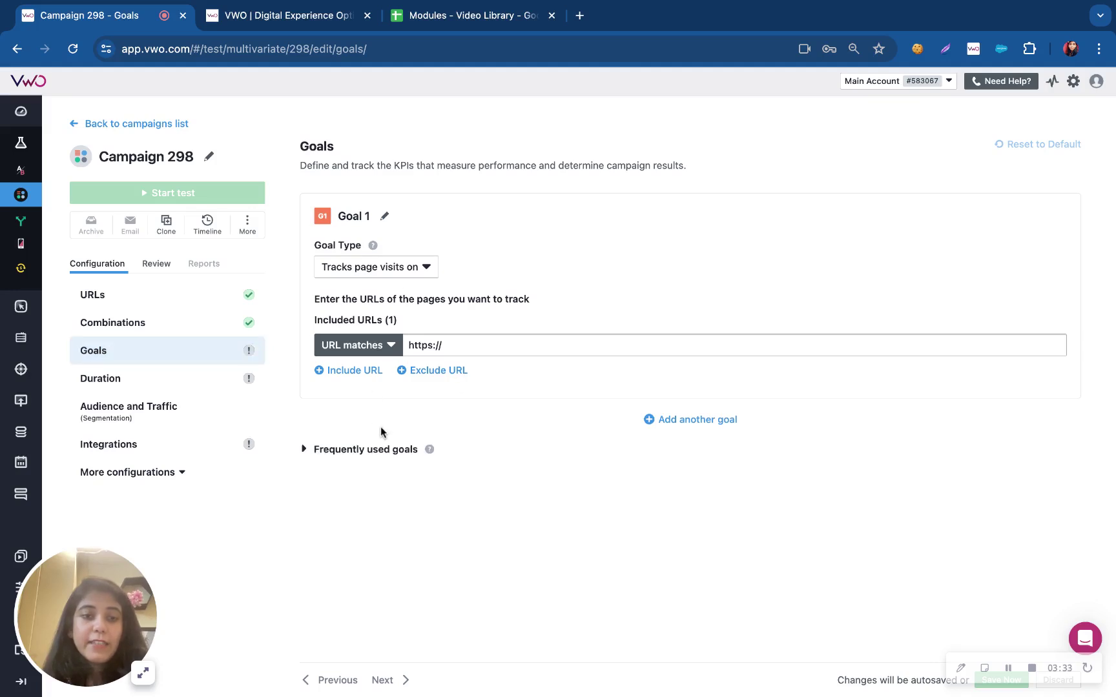
left_click(403, 271)
left_click(381, 317)
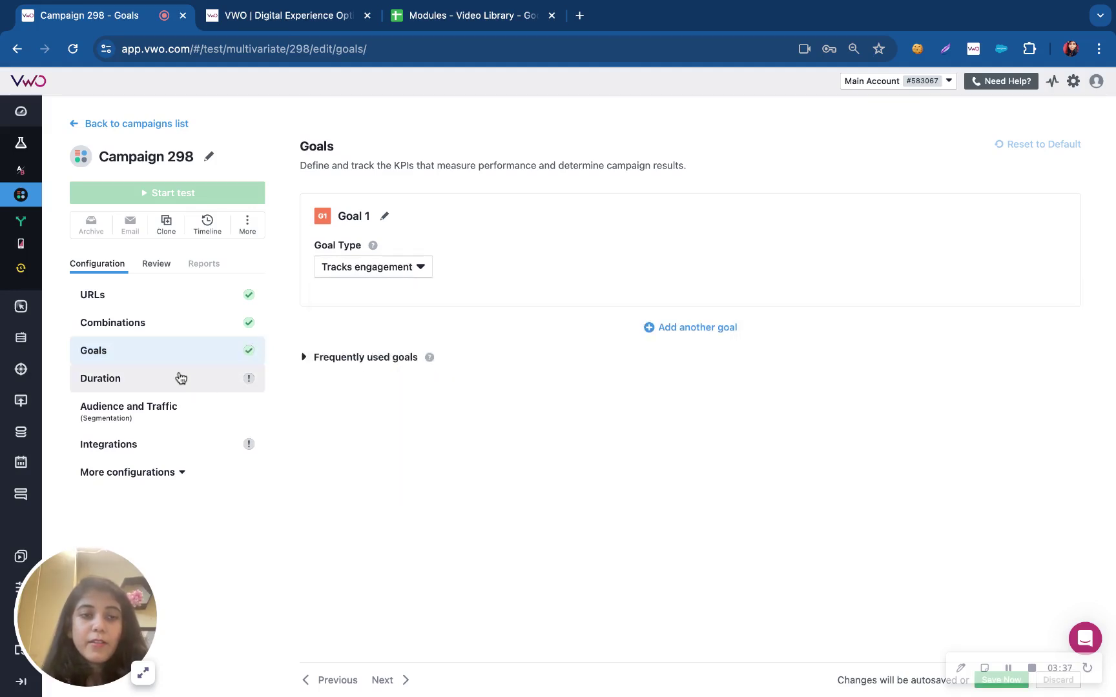
Set the Estimated Existing Conversion Rate to 12% in the campaign's Duration Calculator.
left_click(181, 378)
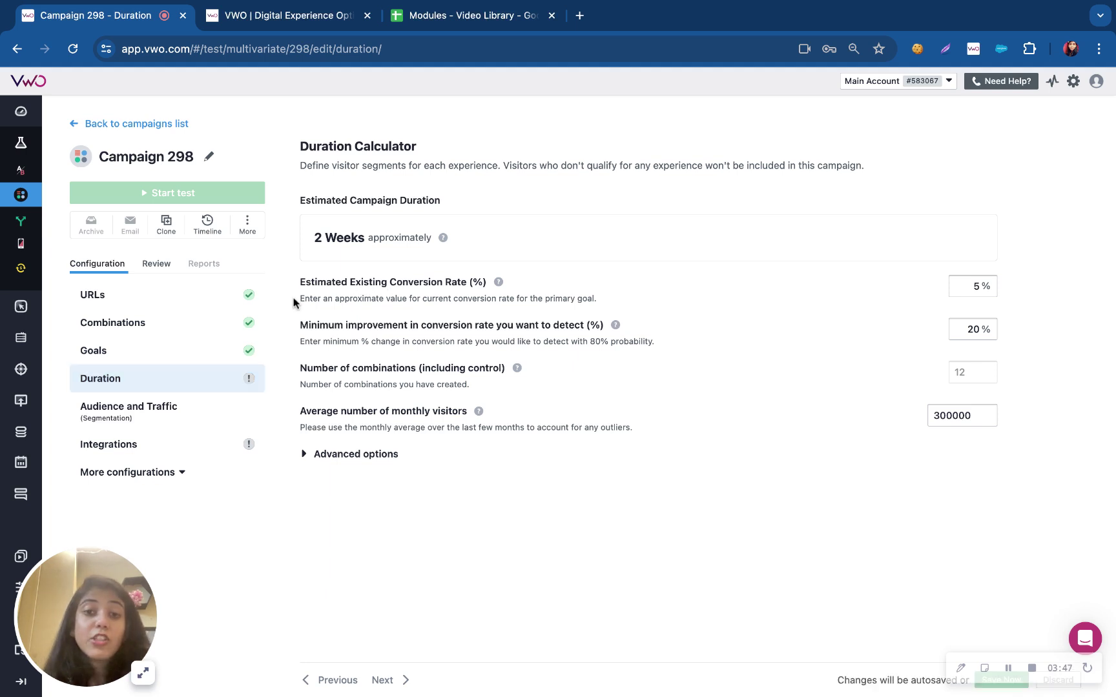
double_click(992, 286)
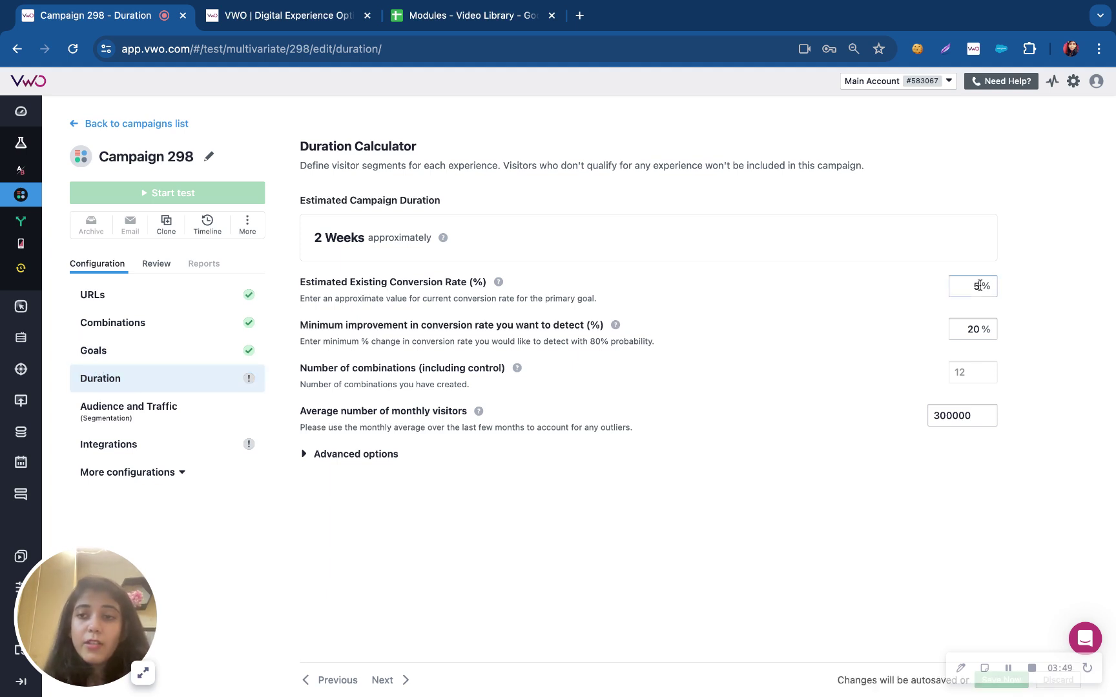
type("12")
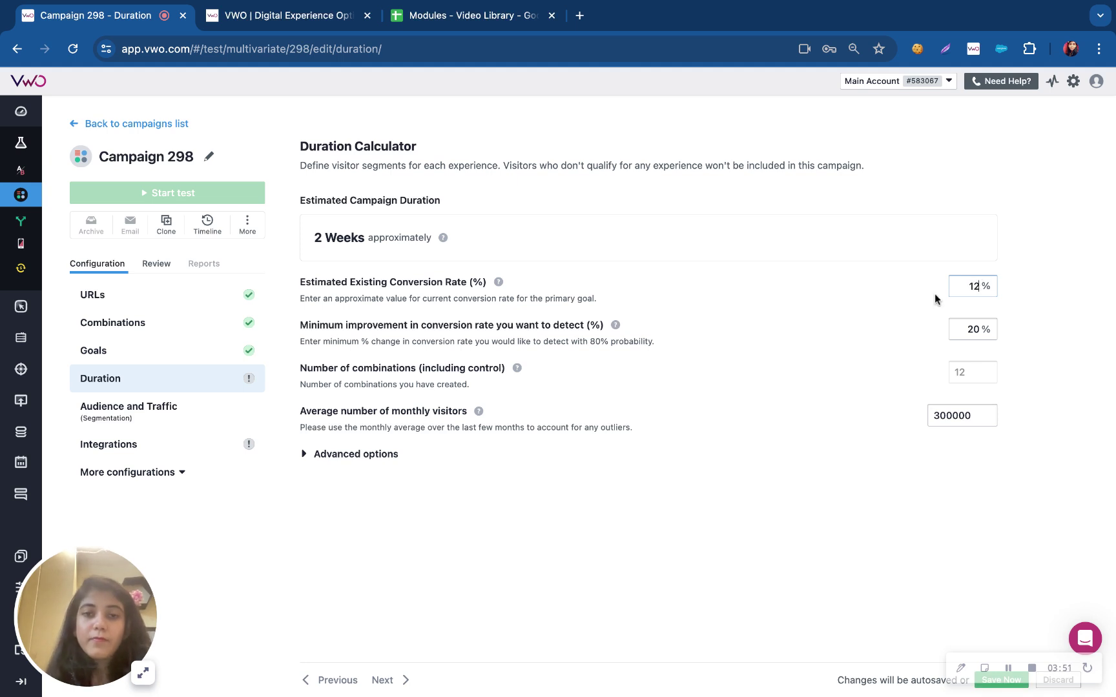
double_click(970, 330)
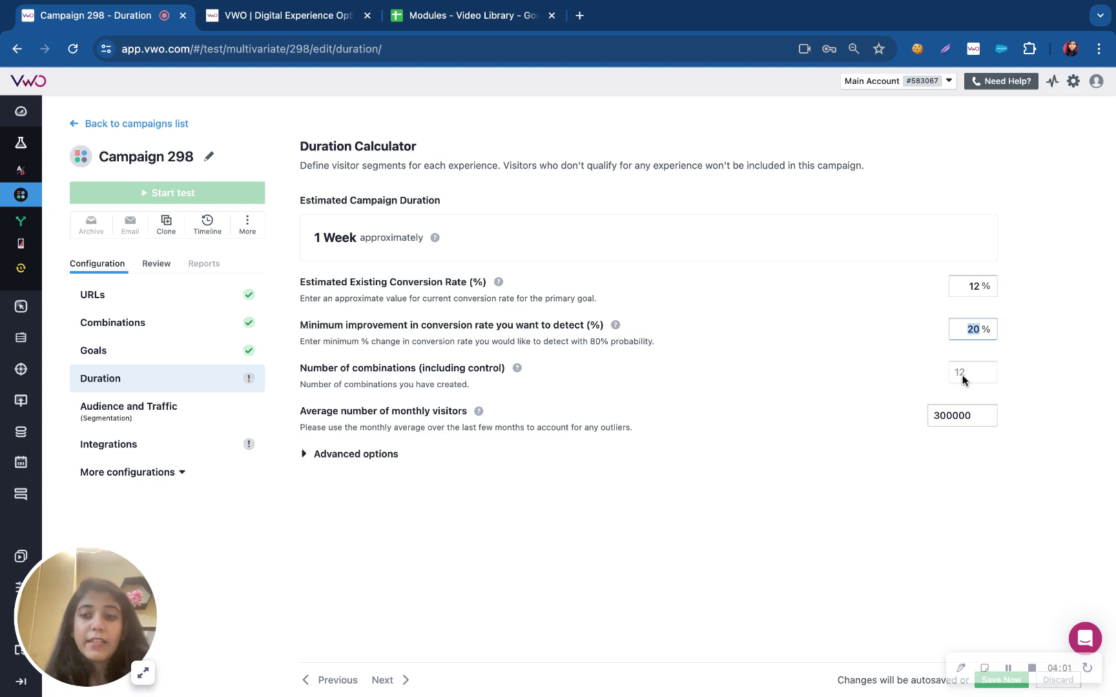
Set the average number of monthly visitors to 30000 and lower it to 3000, checking the Estimated Campaign Duration after each change.
left_click(972, 415)
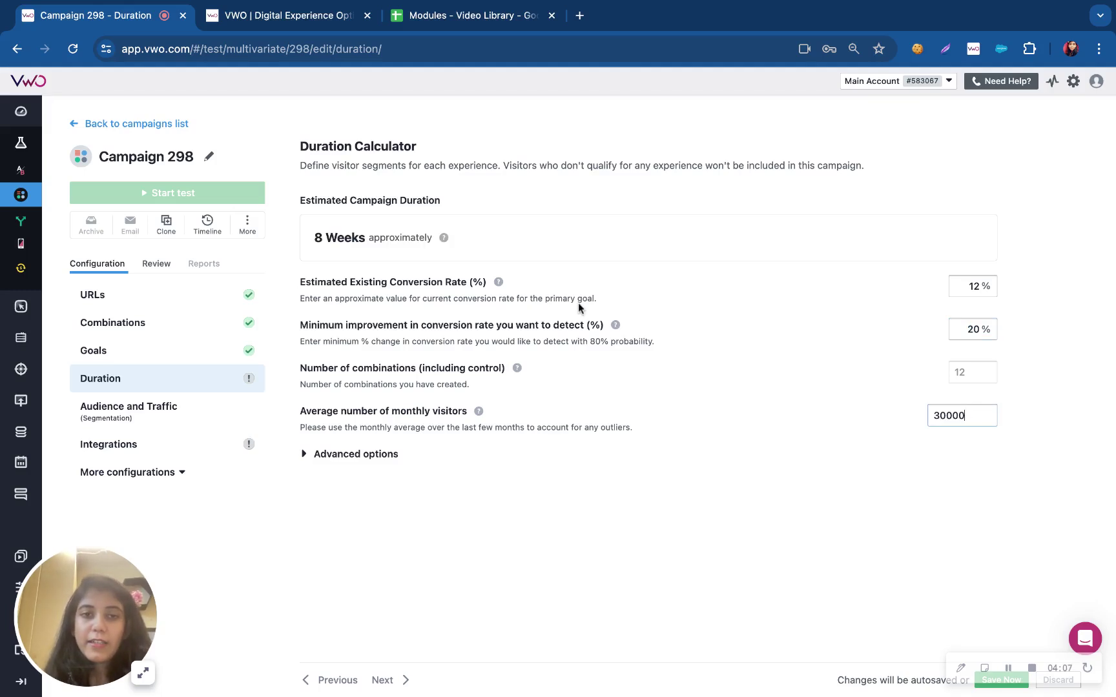
triple_click(312, 239)
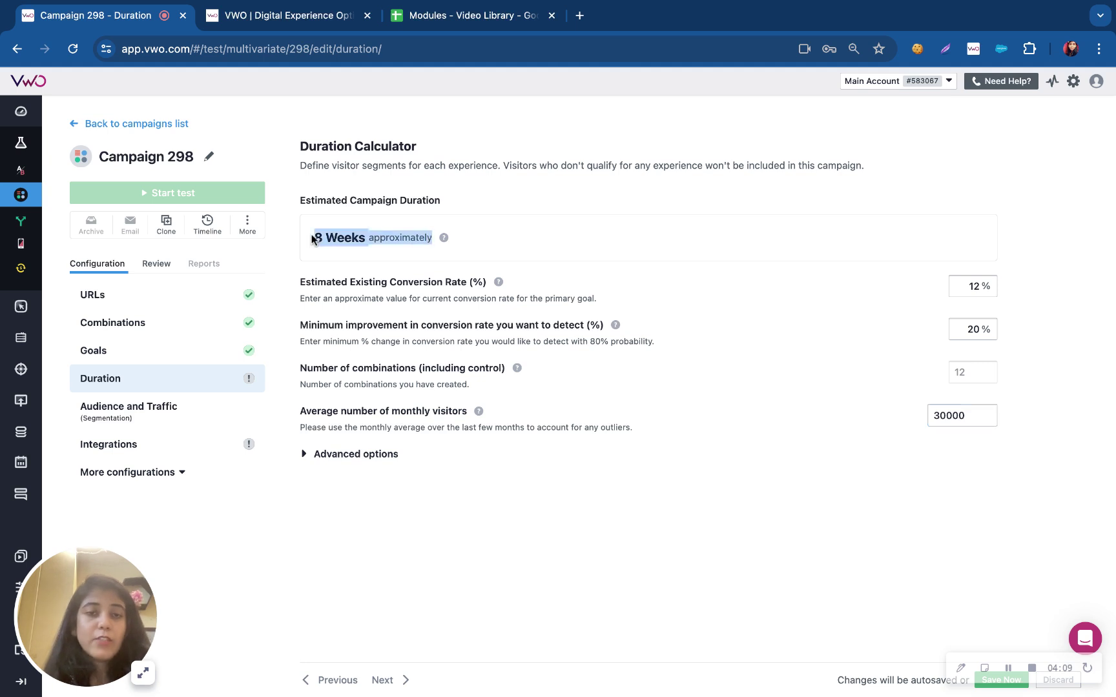
left_click(974, 419)
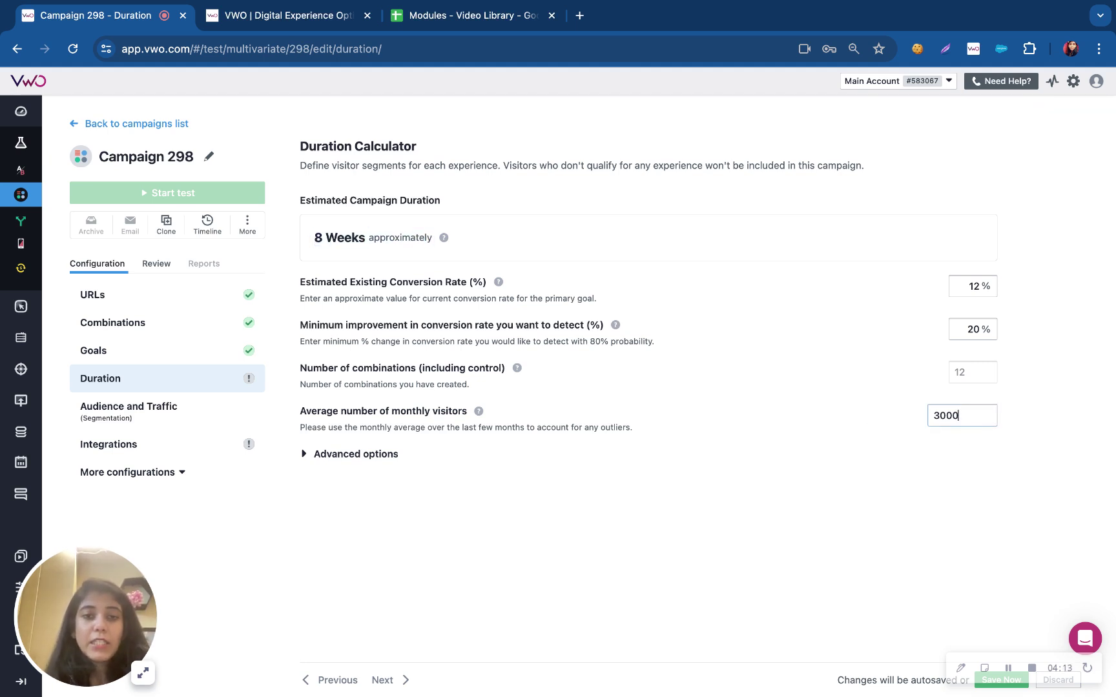
triple_click(308, 240)
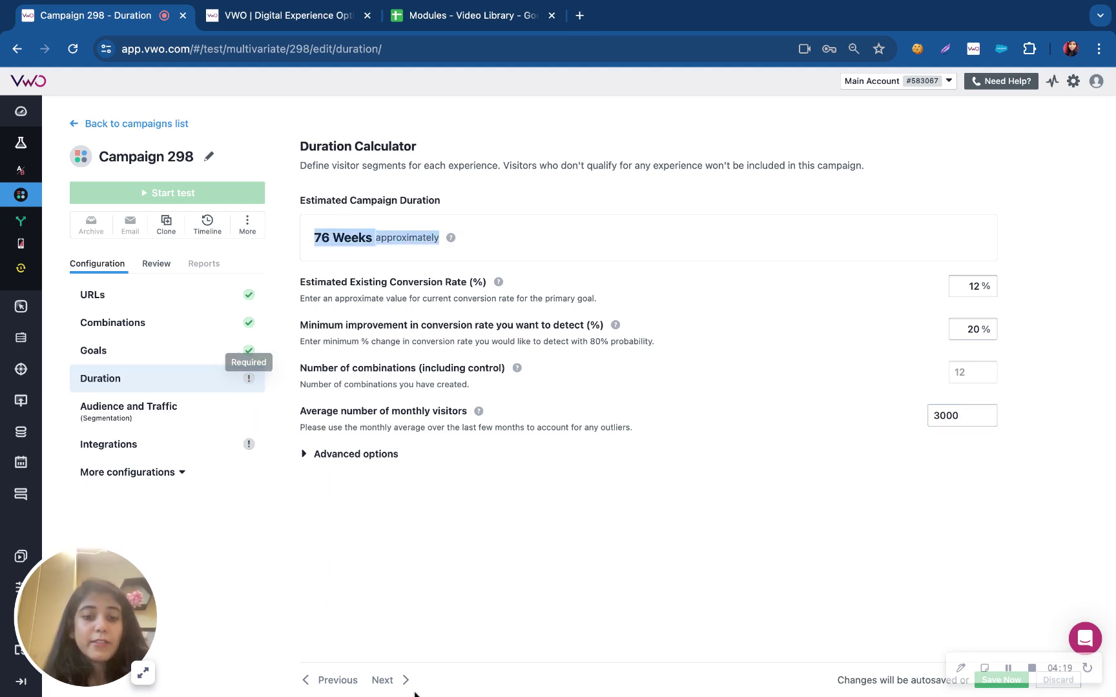
Proceed to the campaign's Audience and Traffic settings and select All Traffic as the target audience.
left_click(382, 680)
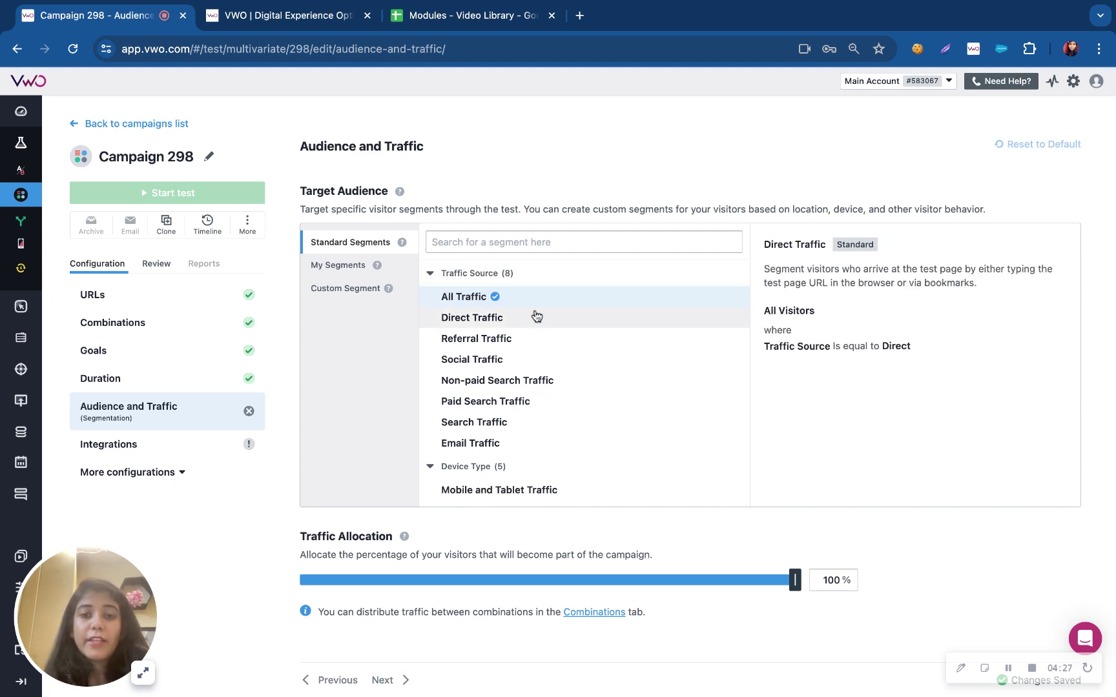
left_click(516, 298)
Disable the Google Analytics Classic, Google Universal Analytics, Google Tag Manager and Adobe Analytics integrations for the campaign.
left_click(155, 449)
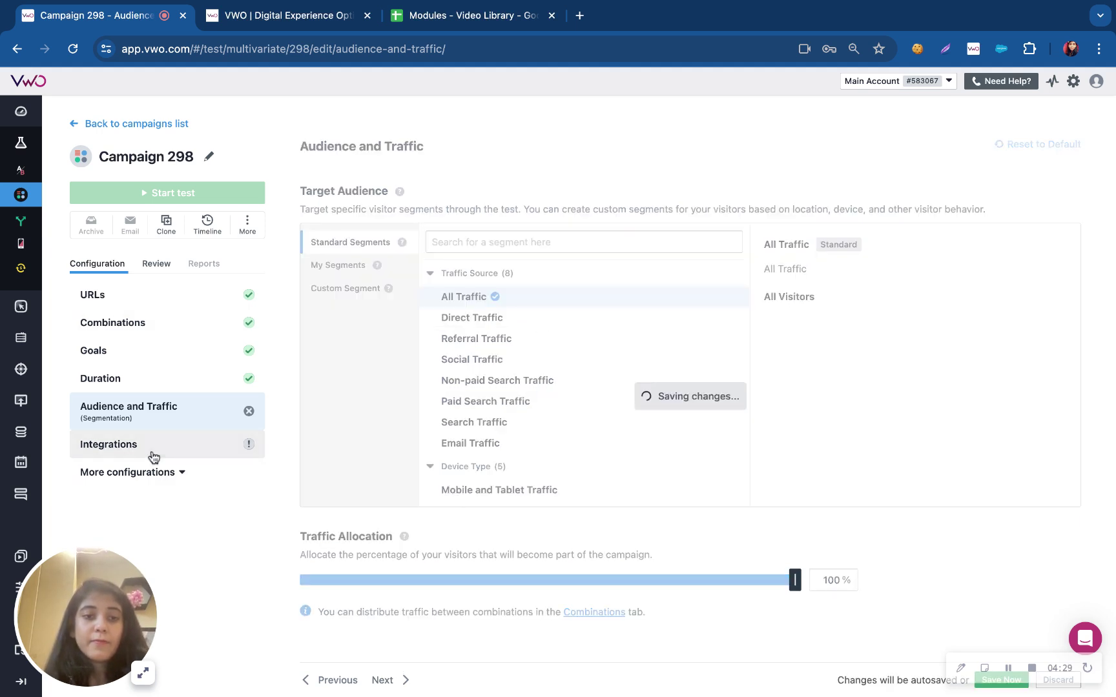
left_click(316, 212)
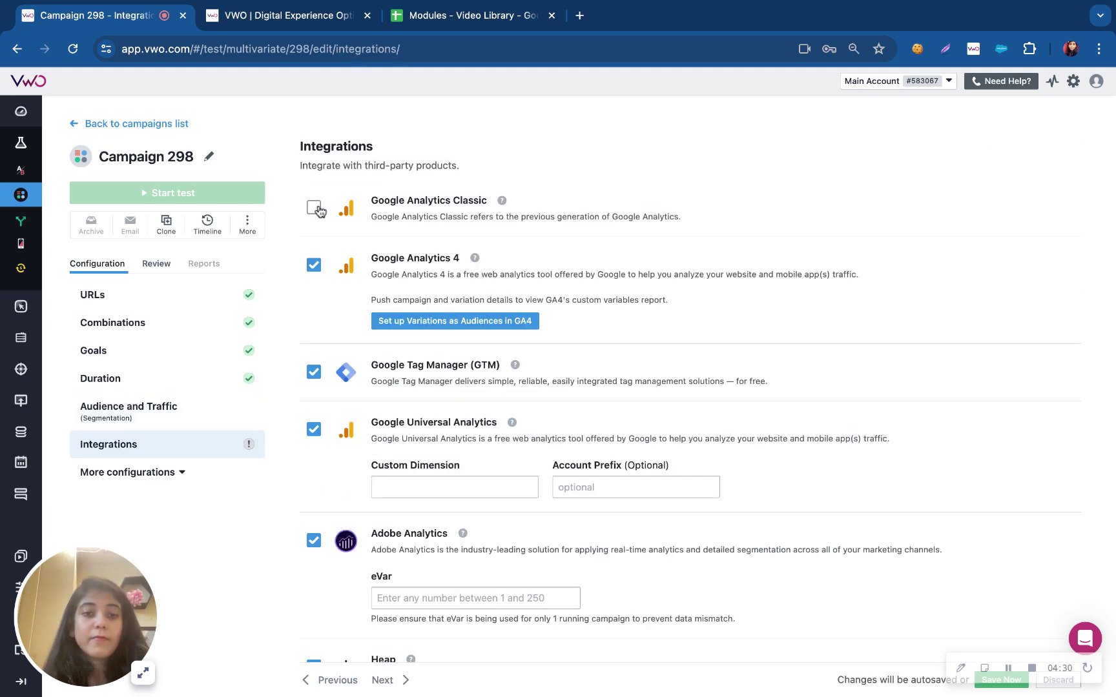
left_click(314, 428)
left_click(313, 372)
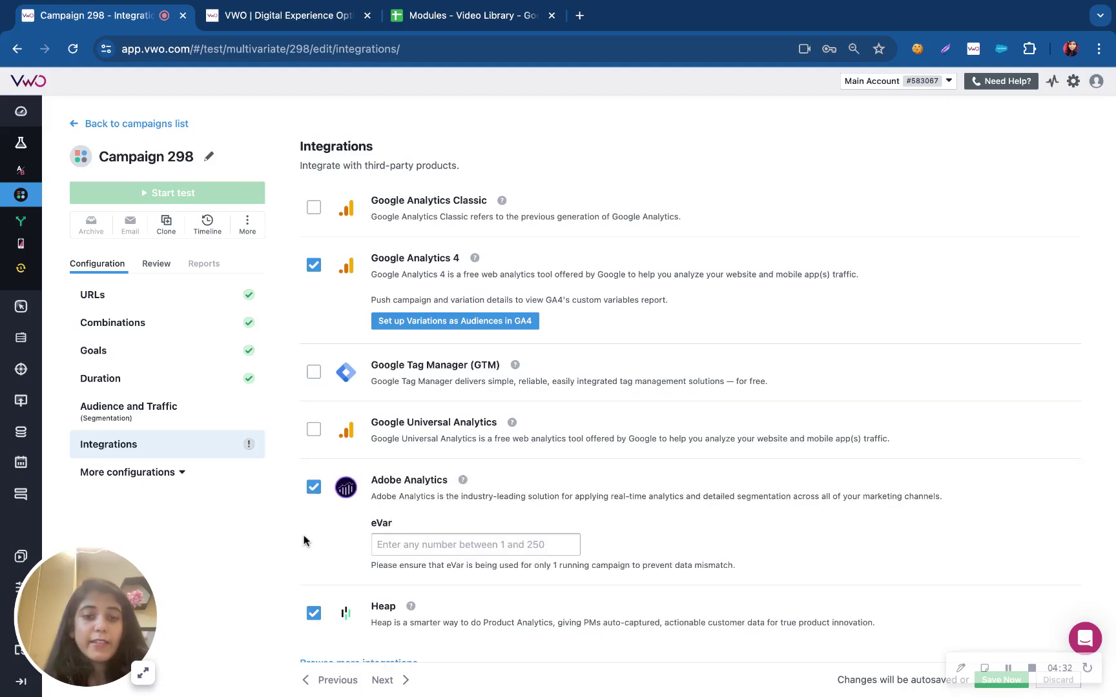
left_click(313, 487)
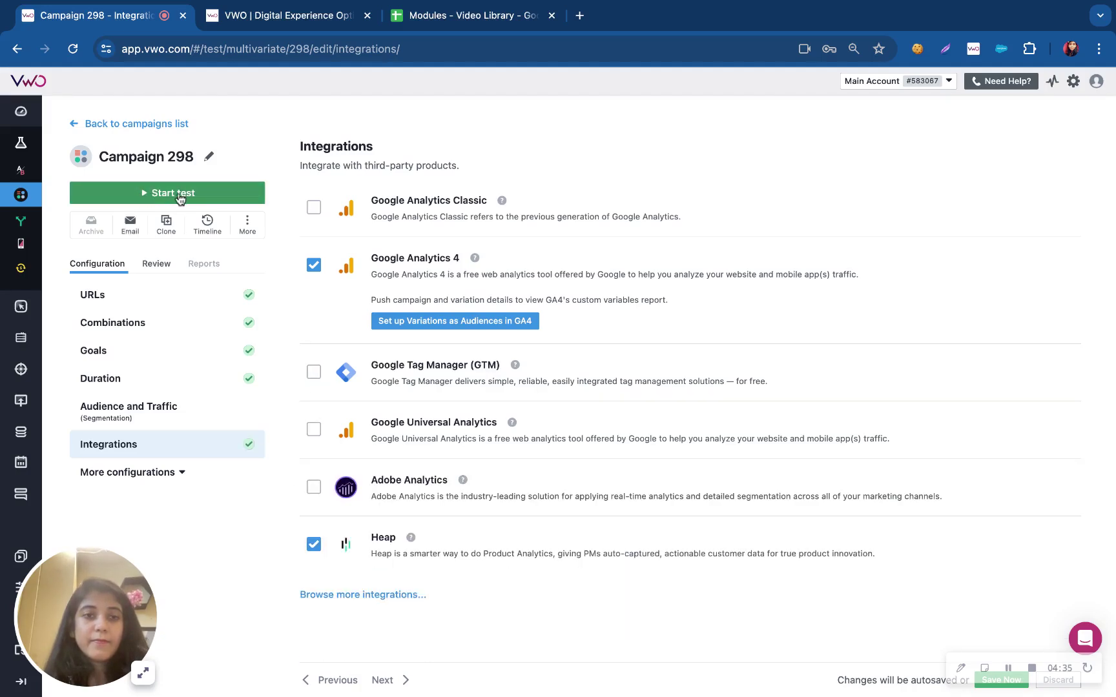